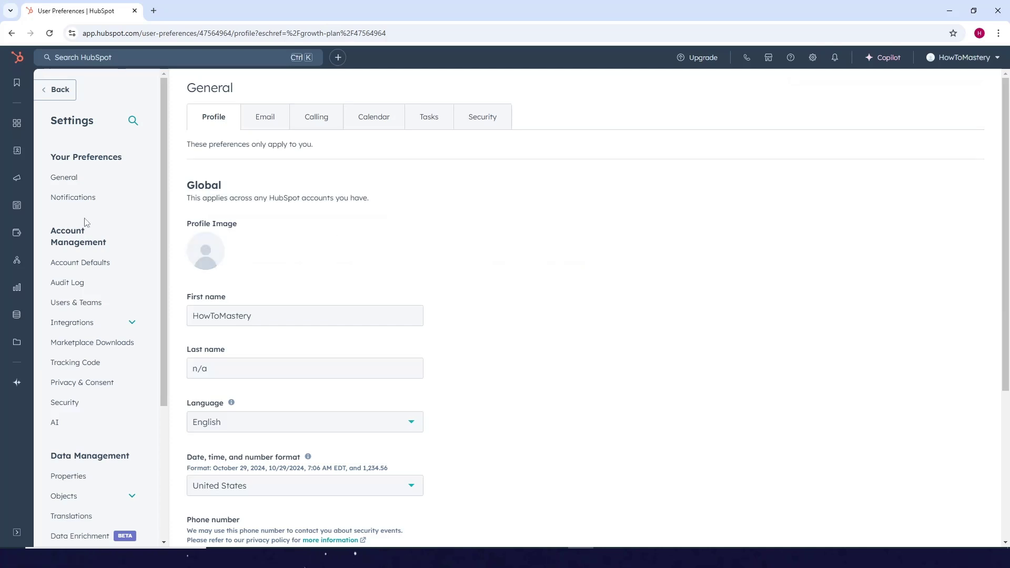
pyautogui.scroll(-2, 79, 242)
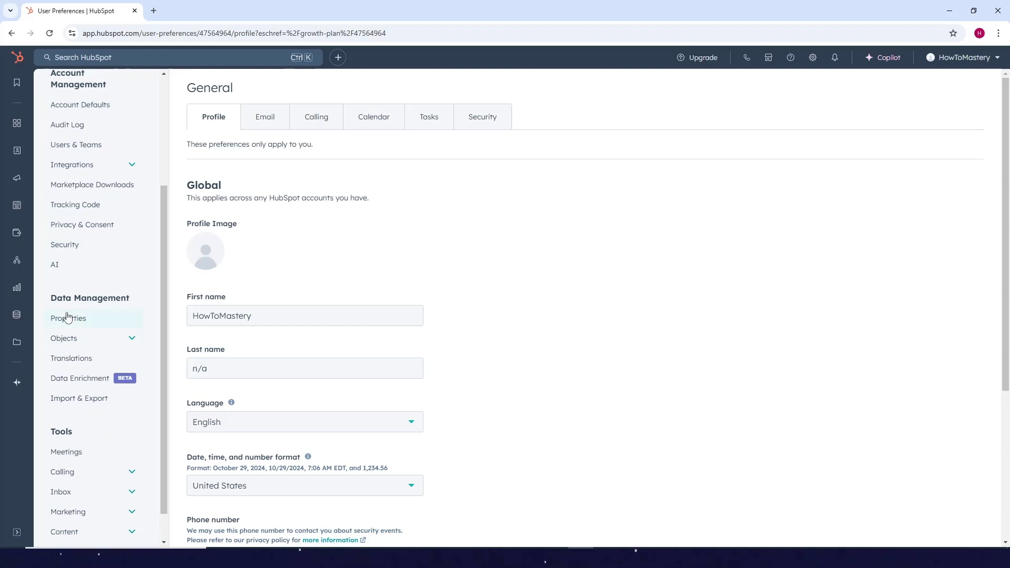
# - Go to Data Management > Properties in the Settings sidebar
pyautogui.click(69, 318)
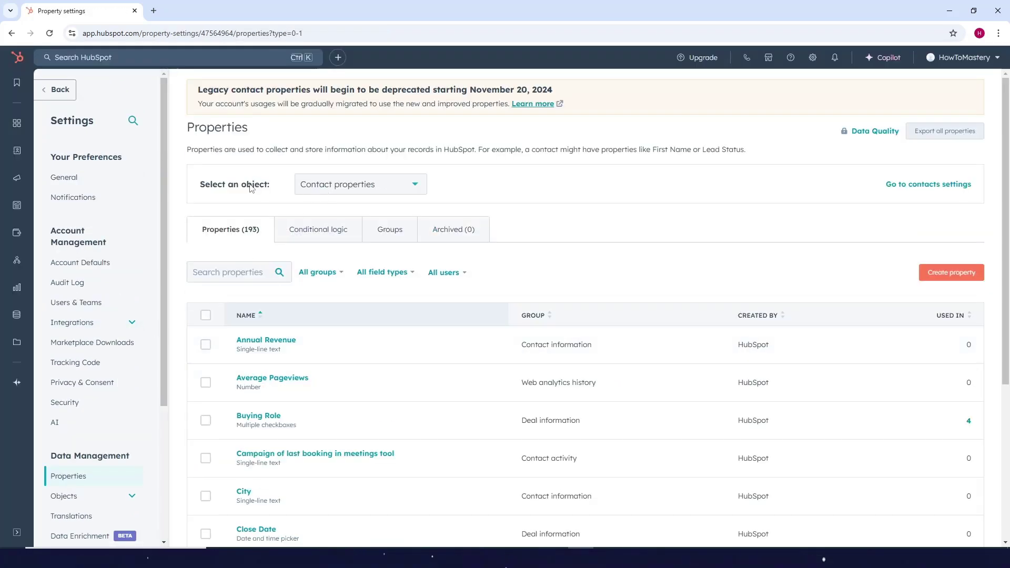
# - Switch the Properties page from contact properties to Call properties
pyautogui.click(352, 190)
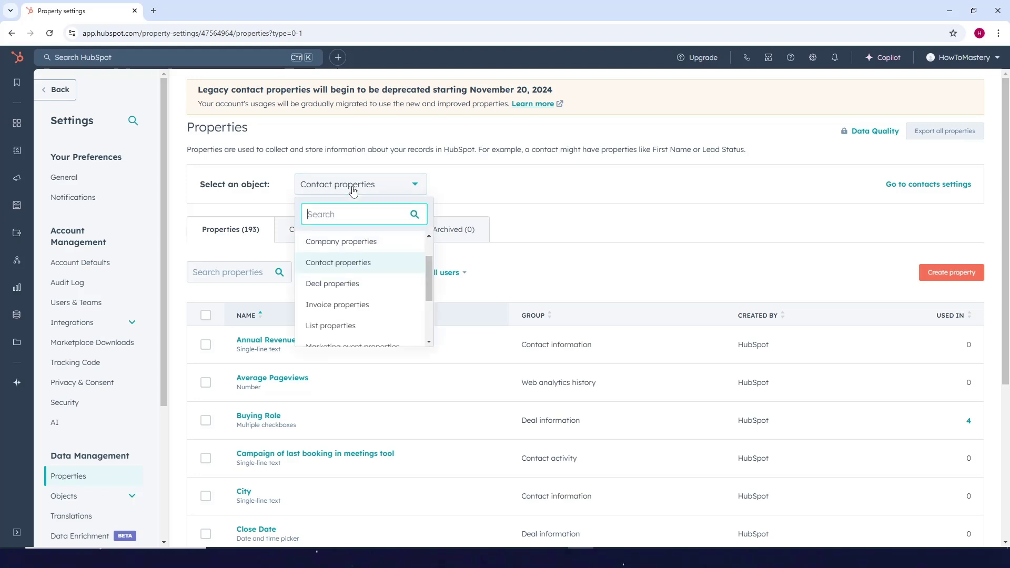
pyautogui.scroll(-3, 348, 260)
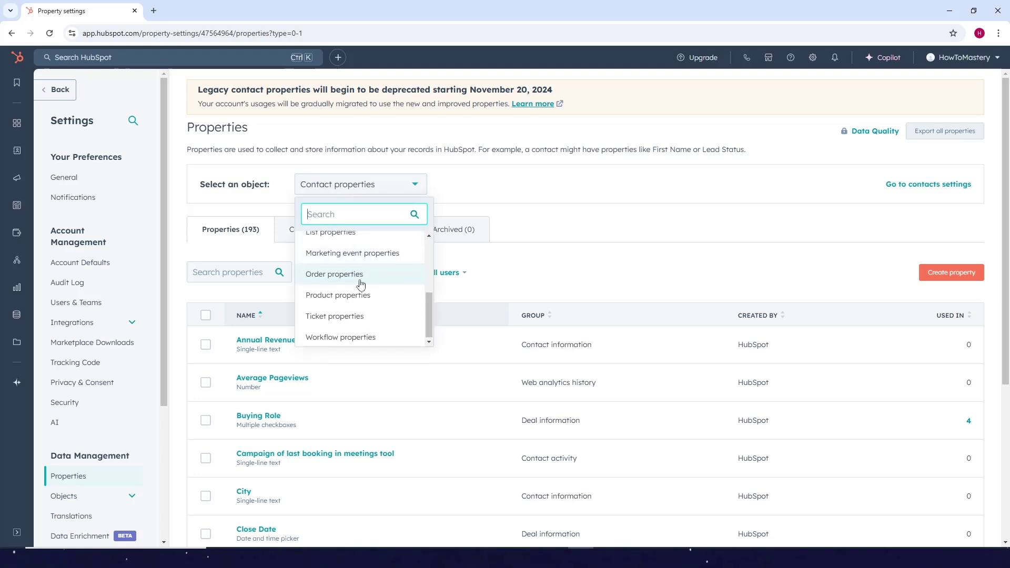
pyautogui.scroll(5, 357, 268)
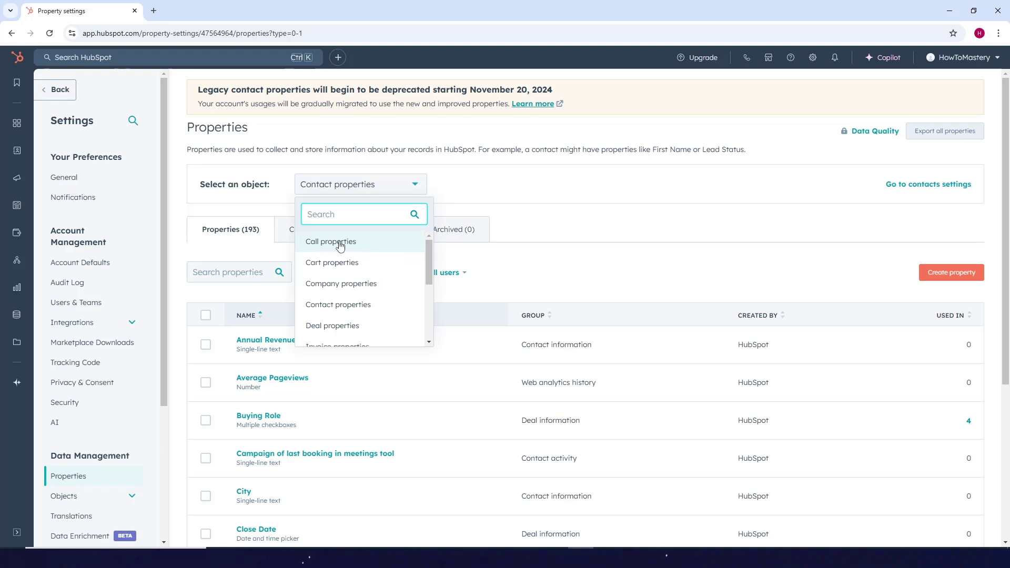
pyautogui.click(336, 245)
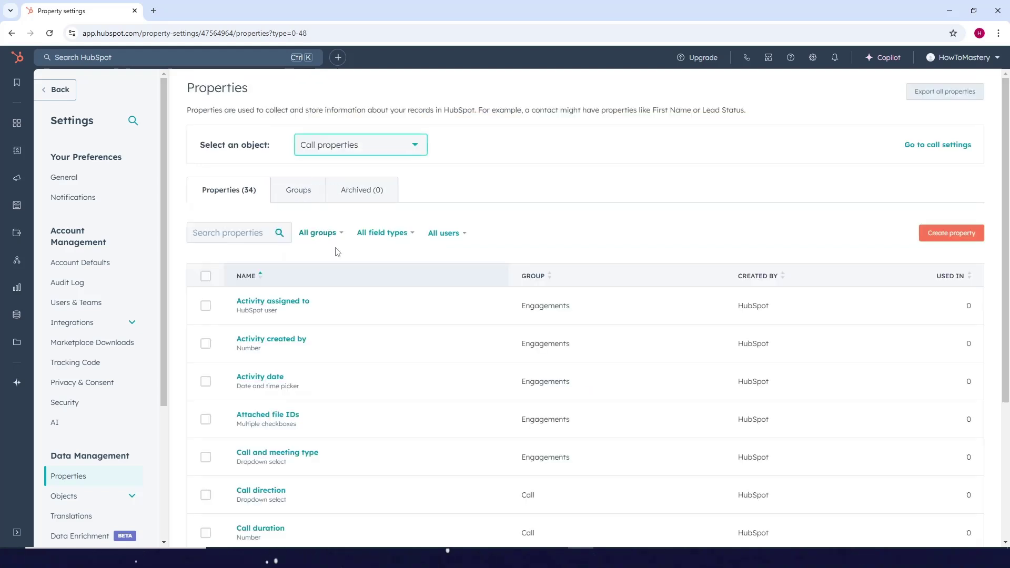
# - Filter the call properties to the Call group and Single-line text field type
pyautogui.click(316, 234)
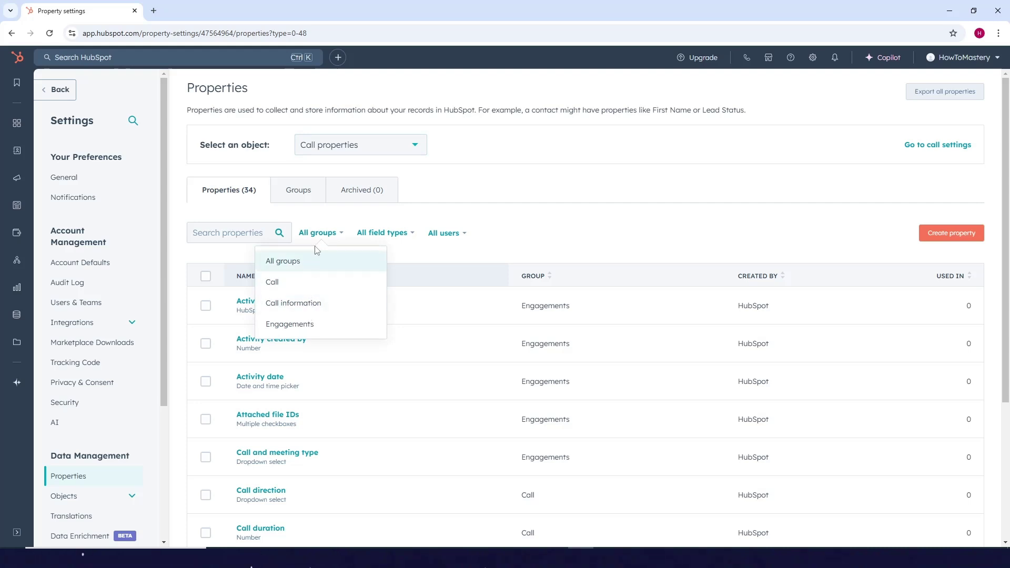
pyautogui.click(312, 289)
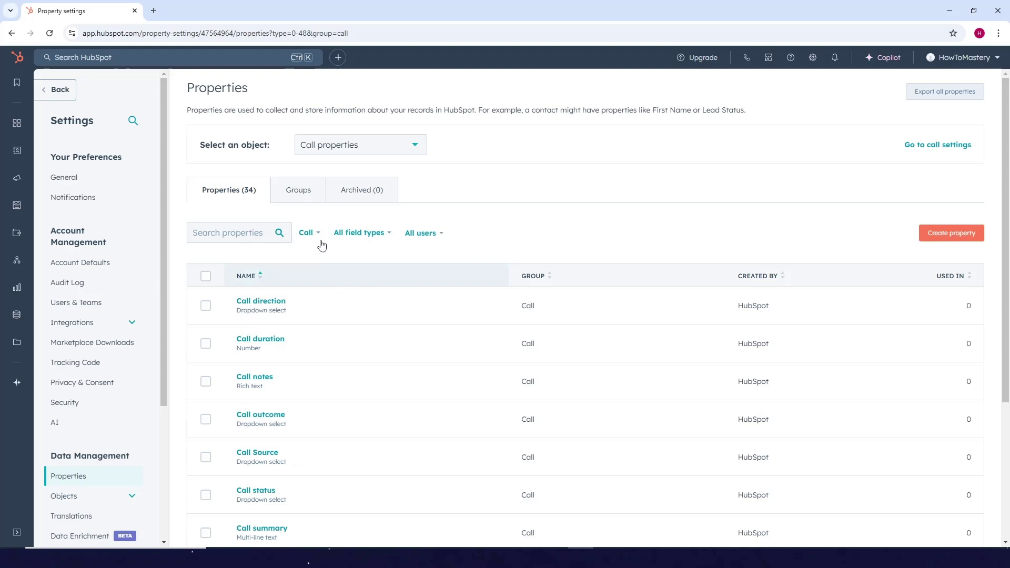
pyautogui.click(362, 235)
pyautogui.scroll(-1, 336, 314)
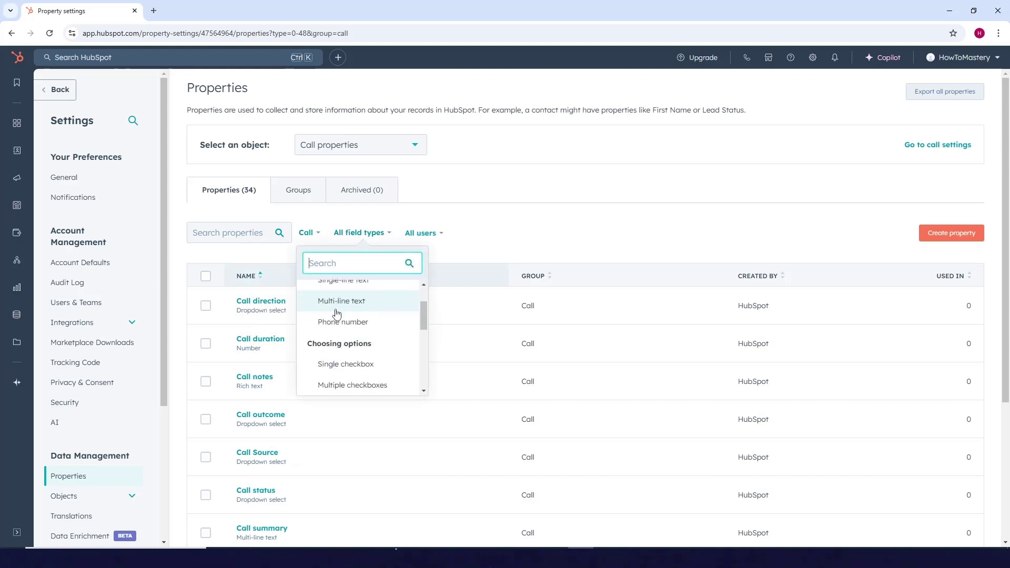
pyautogui.scroll(1, 337, 315)
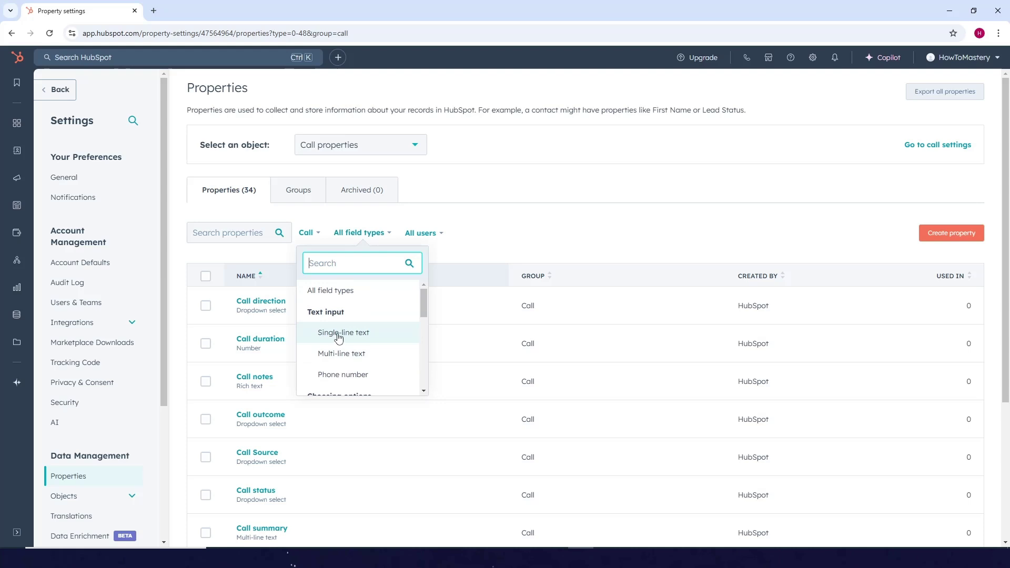
pyautogui.scroll(-4, 355, 340)
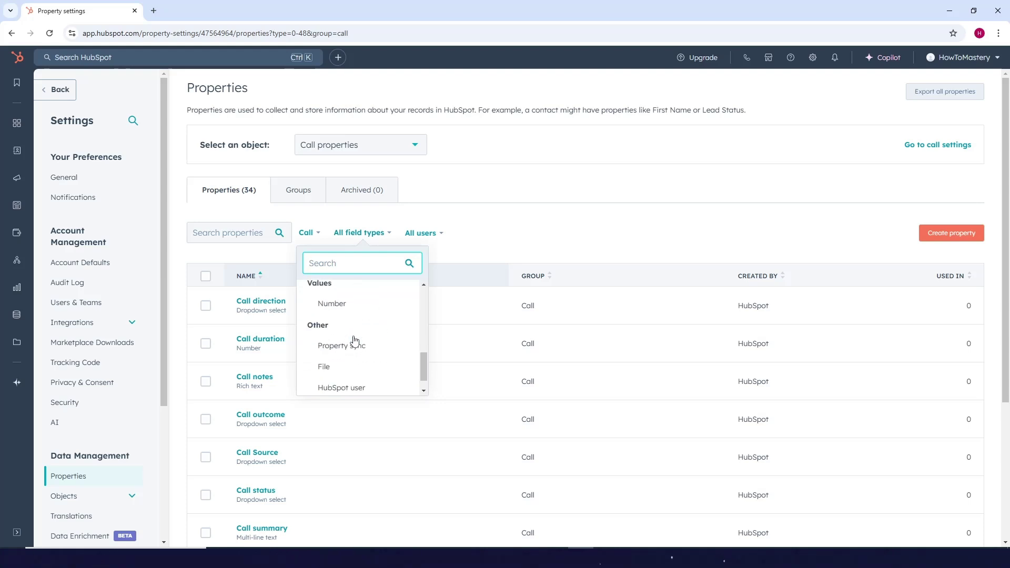
pyautogui.scroll(4, 354, 340)
pyautogui.scroll(-3, 351, 335)
pyautogui.scroll(-1, 346, 328)
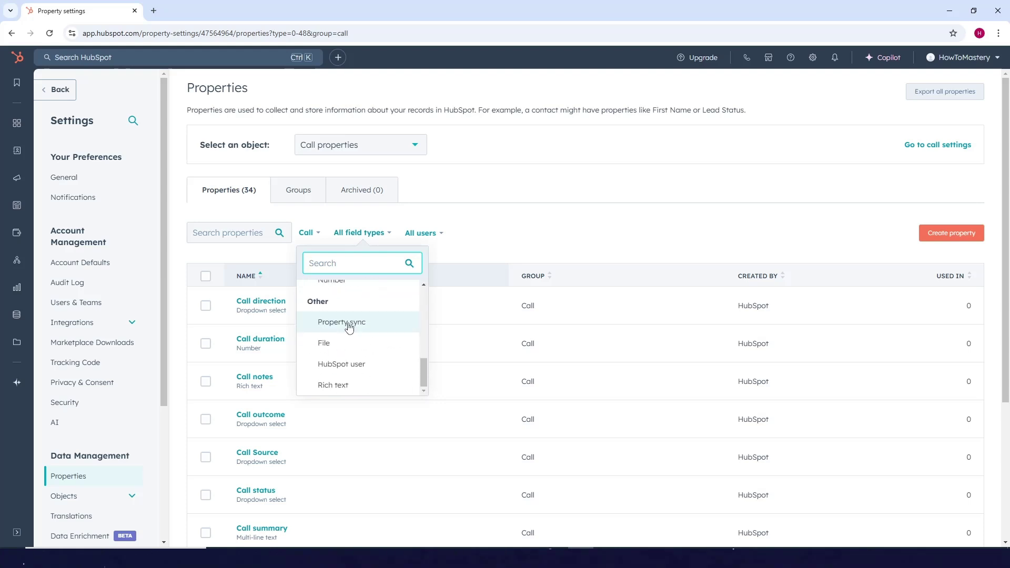
pyautogui.scroll(1, 349, 332)
pyautogui.scroll(3, 352, 332)
pyautogui.click(351, 335)
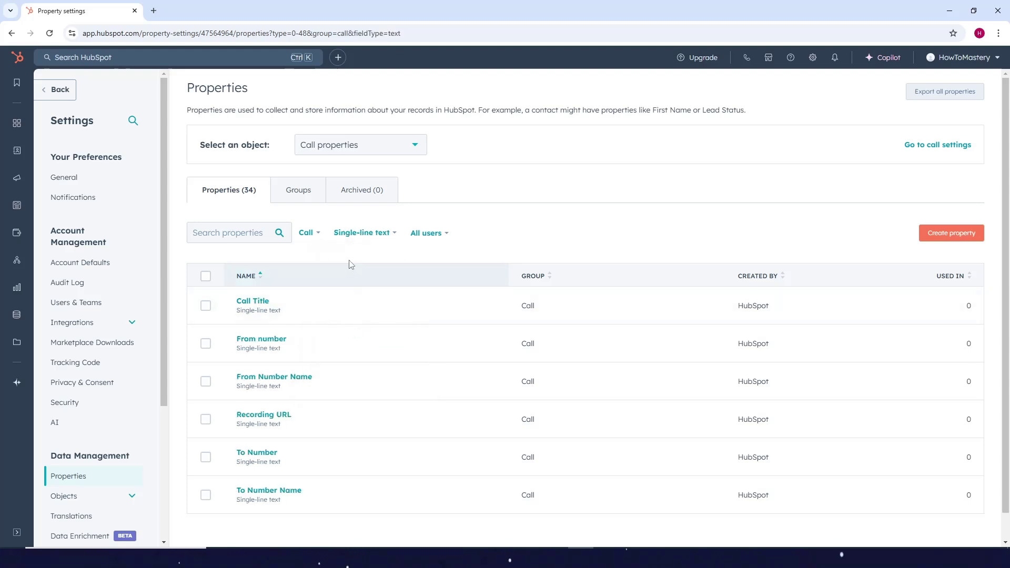
# - Set the users filter to HubSpot only, so it reads '1 user'
pyautogui.click(421, 235)
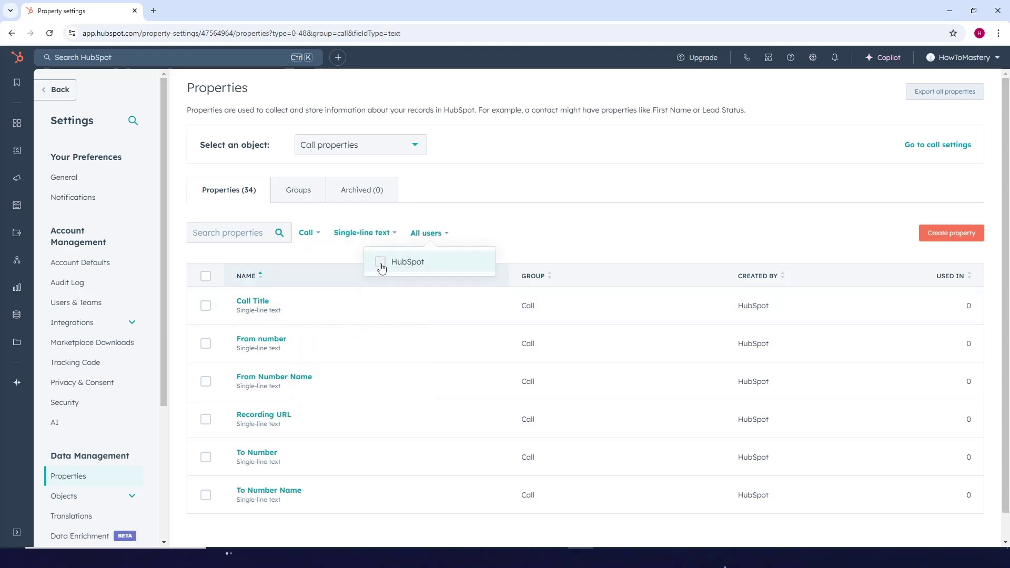
pyautogui.click(414, 241)
pyautogui.click(418, 235)
pyautogui.click(395, 264)
pyautogui.click(441, 234)
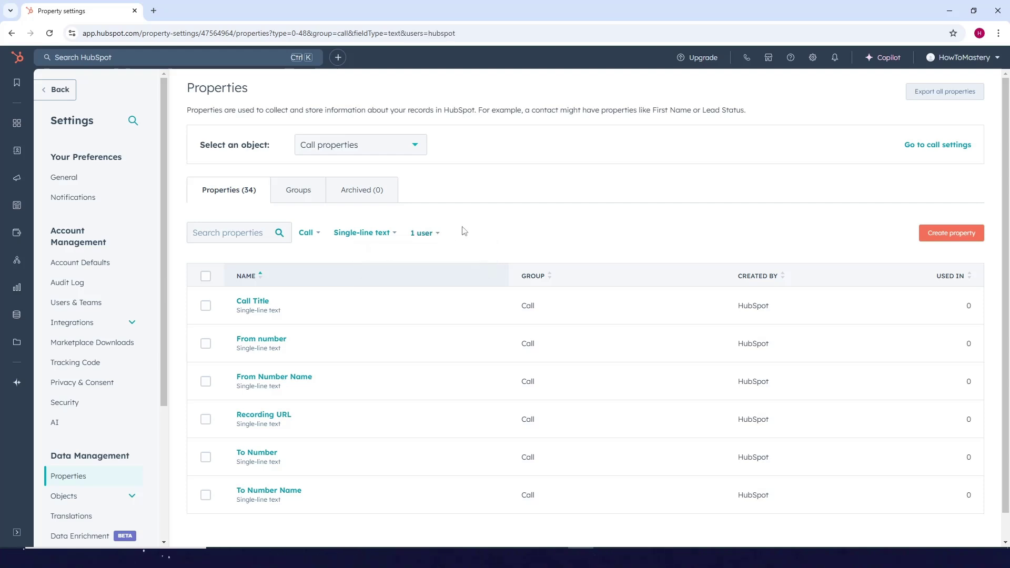
pyautogui.scroll(-1, 463, 323)
pyautogui.scroll(1, 463, 316)
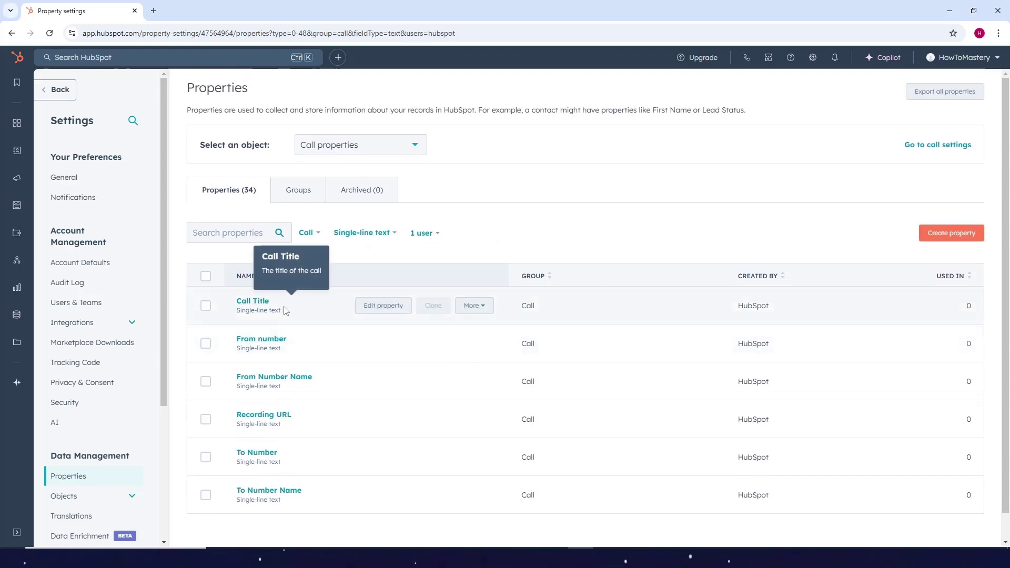
pyautogui.scroll(-1, 337, 368)
pyautogui.scroll(1, 334, 270)
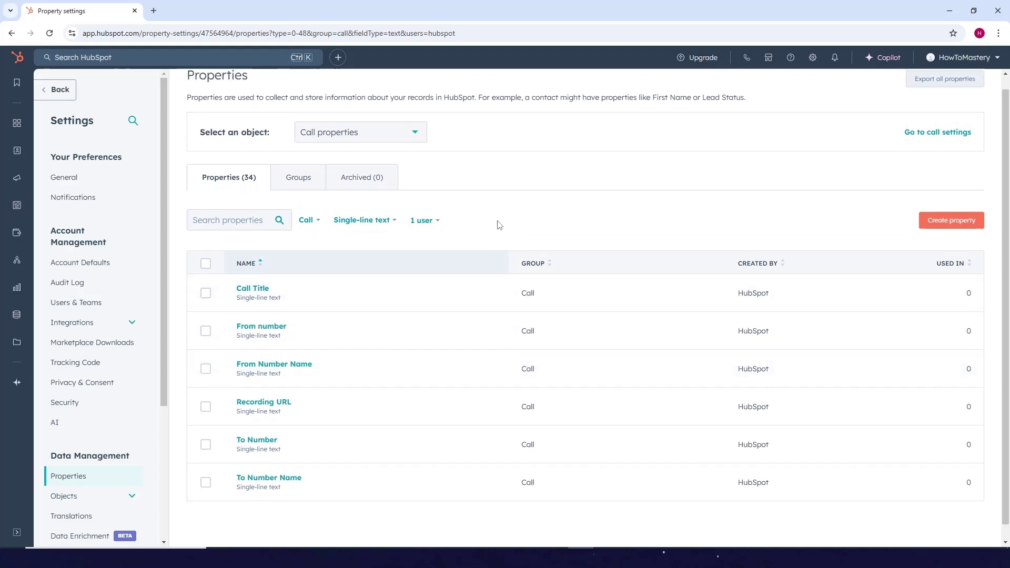
pyautogui.scroll(1, 498, 225)
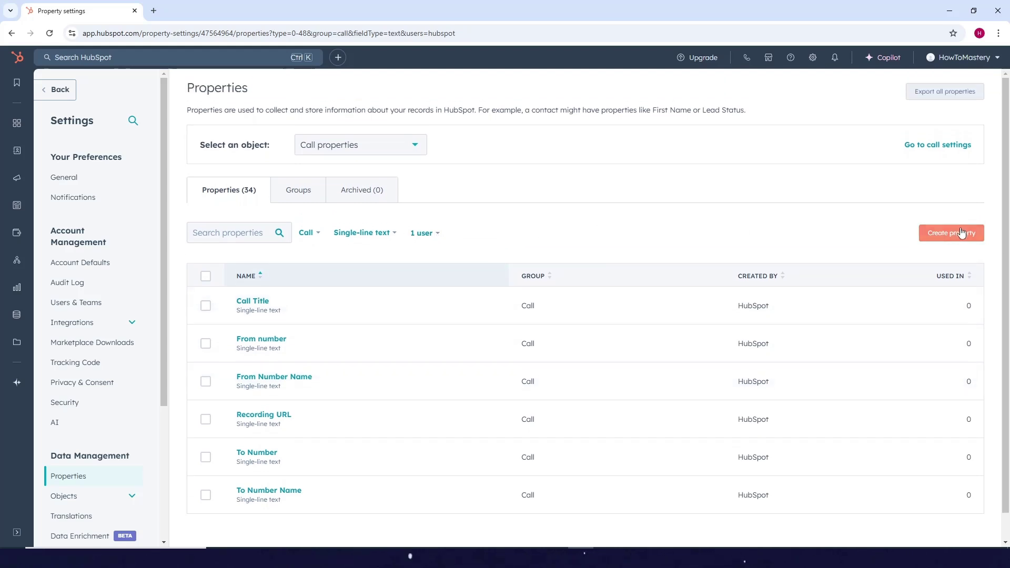